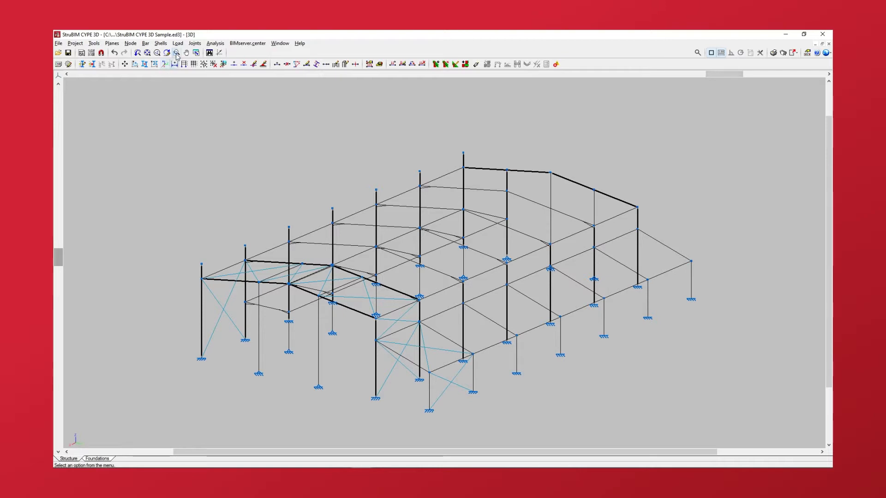
Start introducing loads on bars and display only the Snow loadcase, briefly checking the loads of all loadcases together.
{"action": "left_click", "coordinate": [180, 45]}
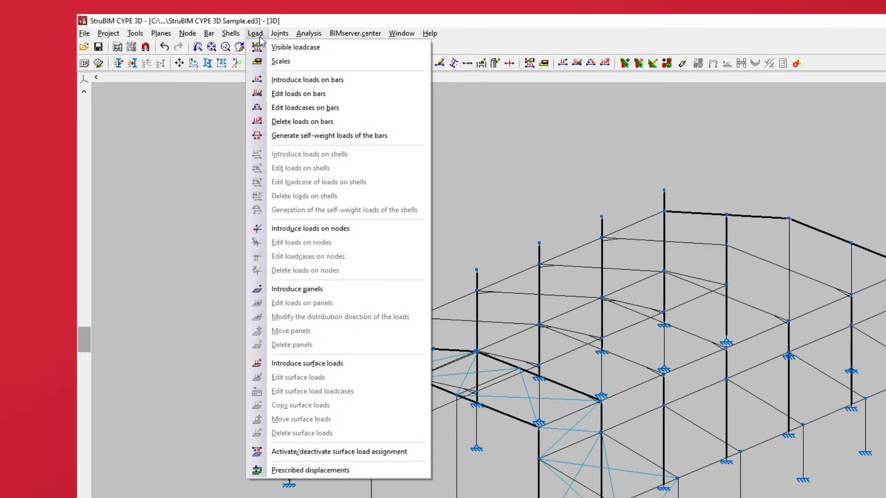
{"action": "left_click", "coordinate": [267, 82]}
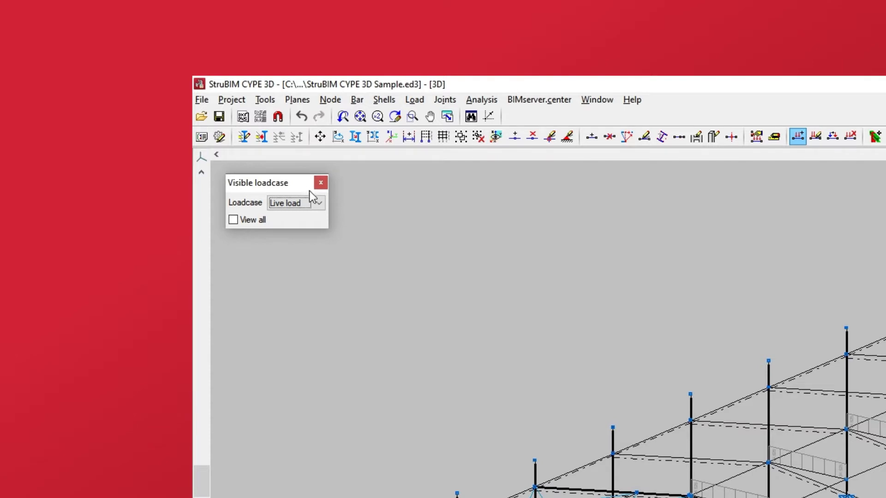
{"action": "left_click", "coordinate": [318, 203]}
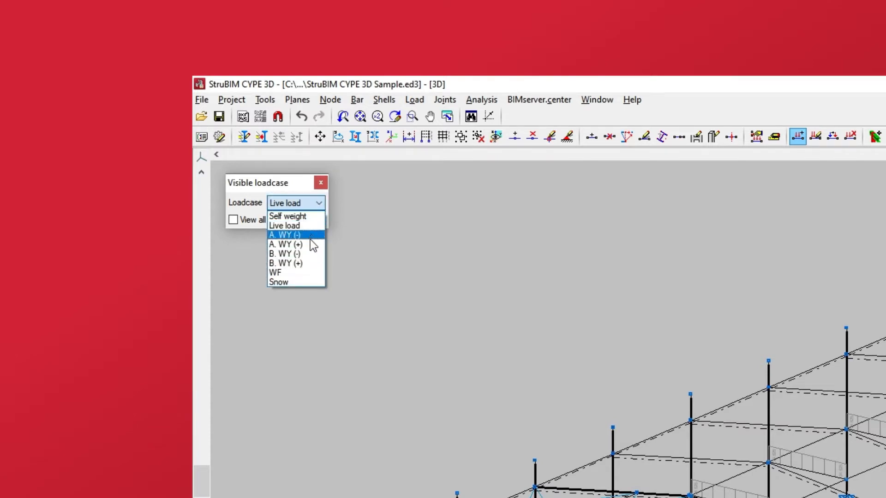
{"action": "left_click", "coordinate": [308, 282]}
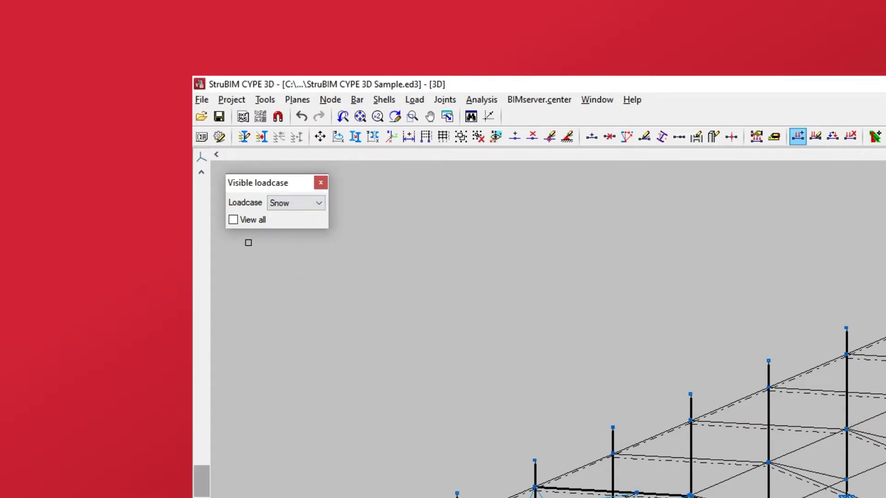
{"action": "left_click", "coordinate": [233, 221]}
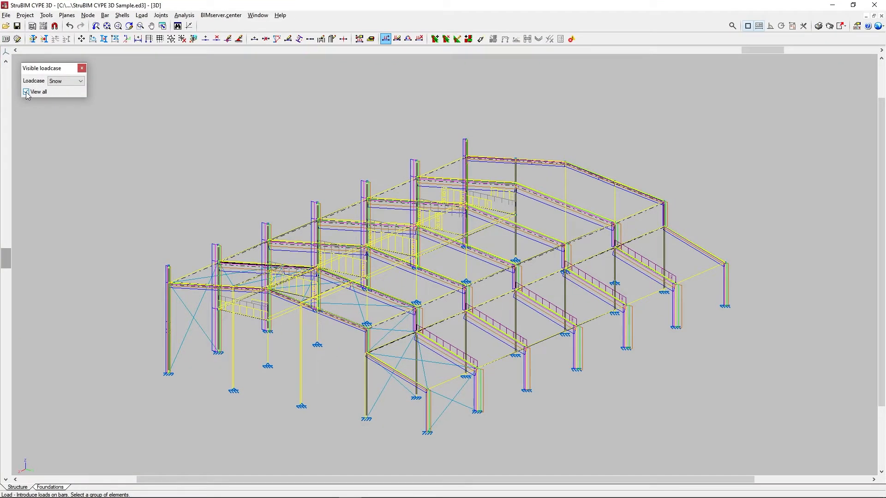
{"action": "left_click", "coordinate": [26, 92]}
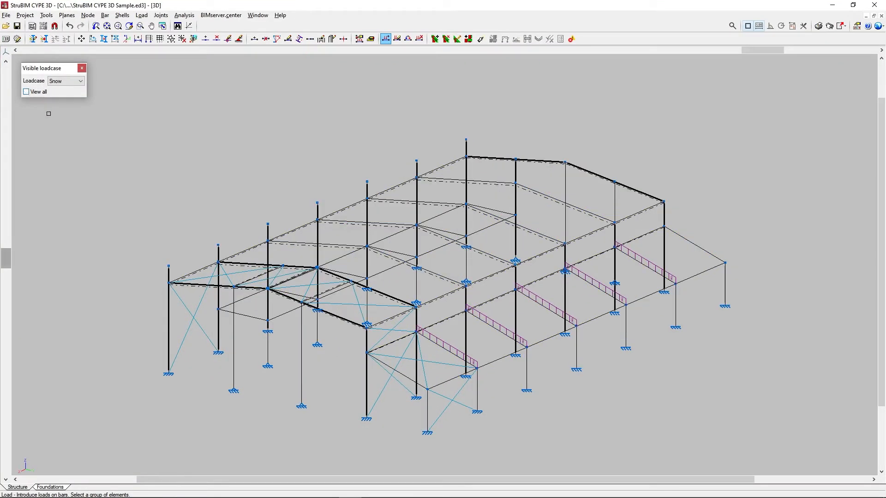
Select the interior rafters on the roof slope beside the already loaded lean-to bars and assign their new load to the Snow loadcase.
{"action": "middle_click_drag", "start_coordinate": [286, 212], "coordinate": [366, 251], "text": "shift"}
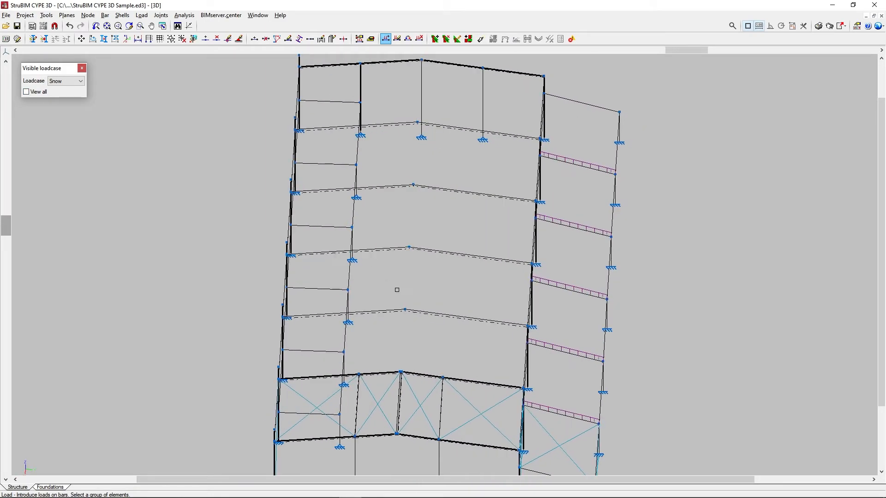
{"action": "left_click", "coordinate": [461, 382]}
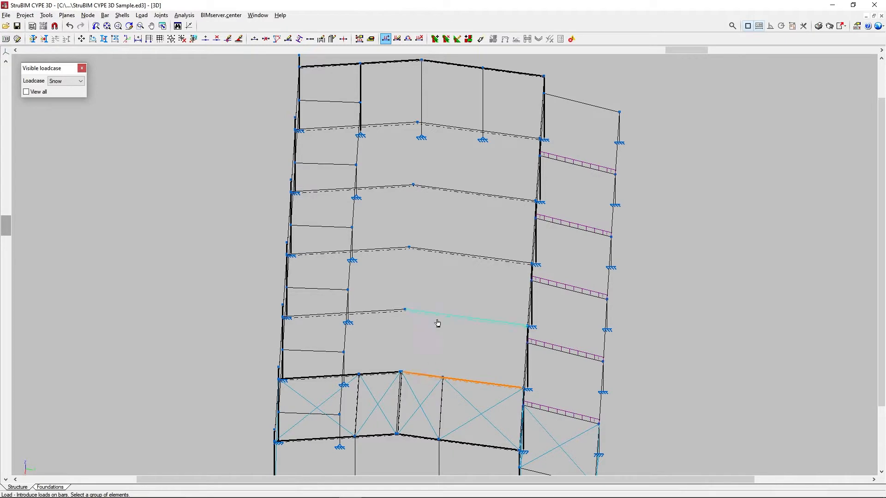
{"action": "left_click_drag", "start_coordinate": [457, 276], "coordinate": [435, 115]}
{"action": "right_click", "coordinate": [437, 118]}
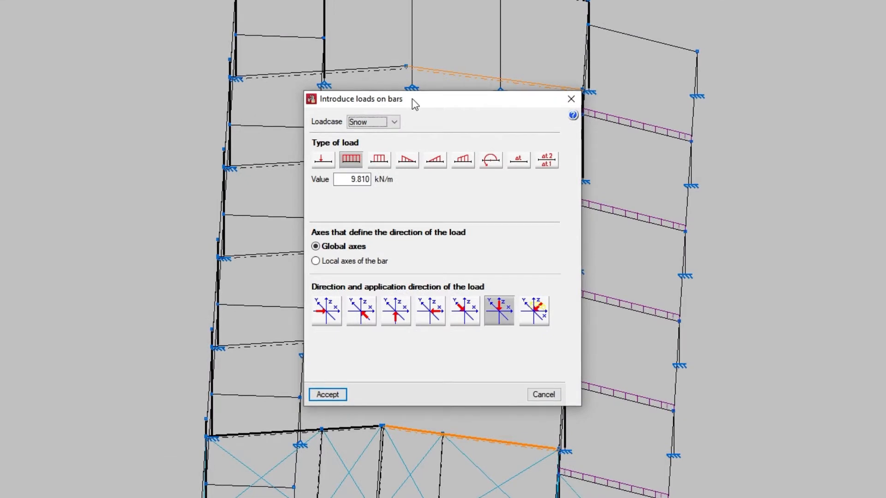
{"action": "left_click", "coordinate": [394, 122]}
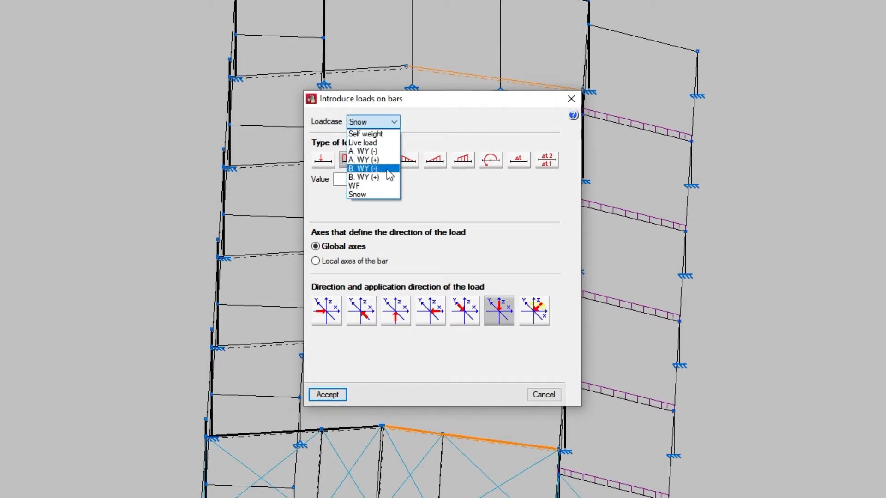
{"action": "left_click", "coordinate": [385, 194]}
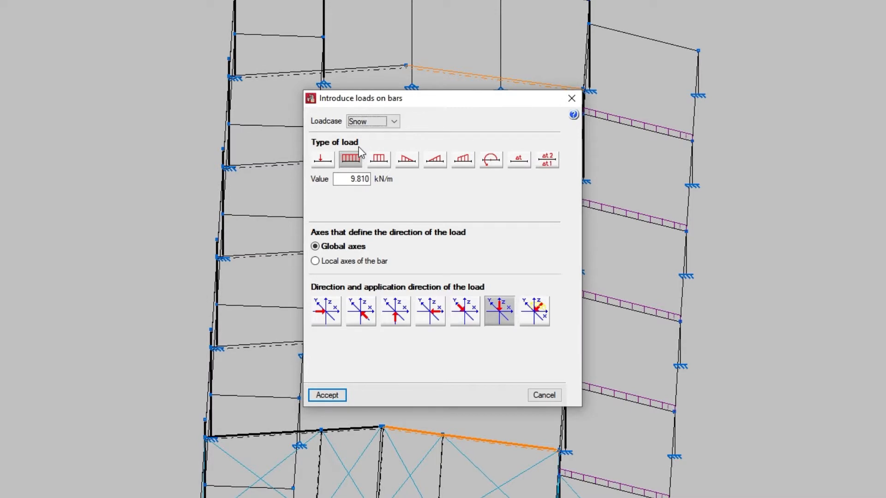
Examine the settings of the point, uniform, strip, triangular, trapezoidal and moment load types.
{"action": "left_click", "coordinate": [324, 168]}
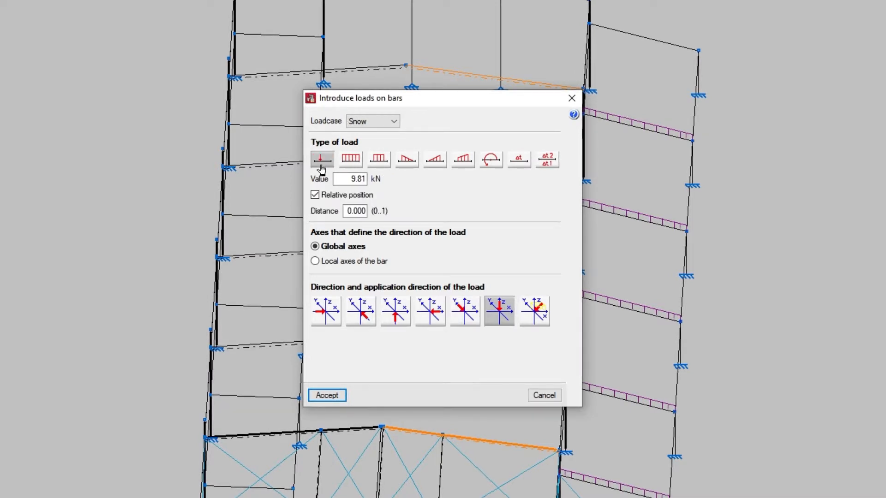
{"action": "left_click", "coordinate": [351, 165]}
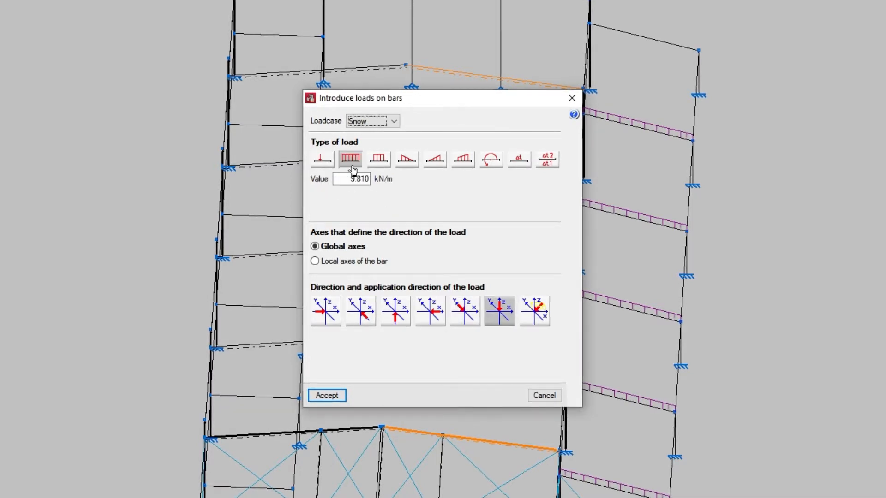
{"action": "left_click", "coordinate": [379, 167]}
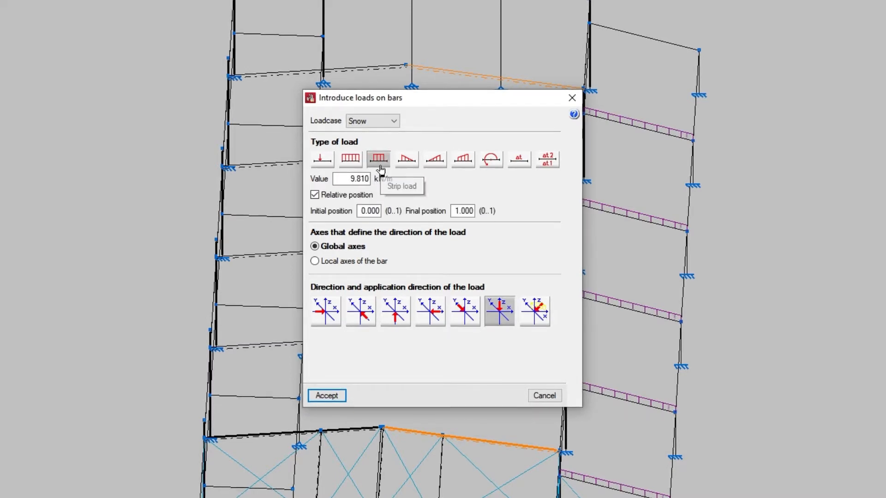
{"action": "left_click", "coordinate": [407, 168]}
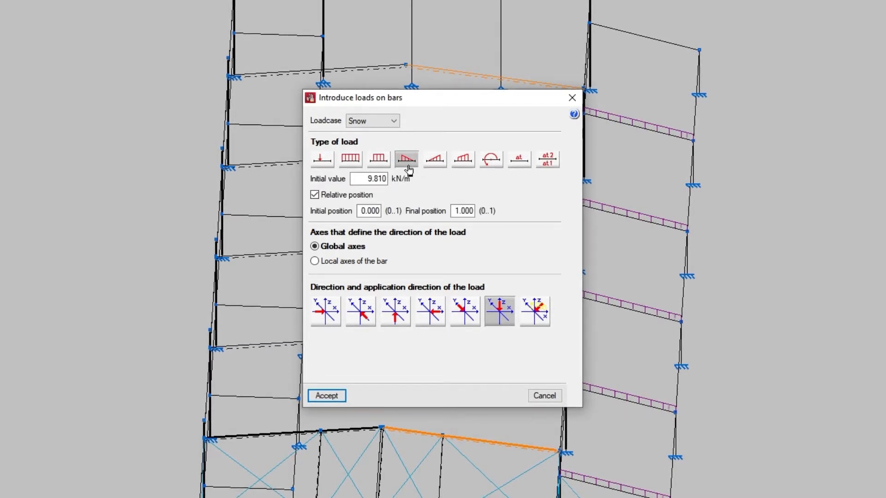
{"action": "left_click", "coordinate": [436, 167]}
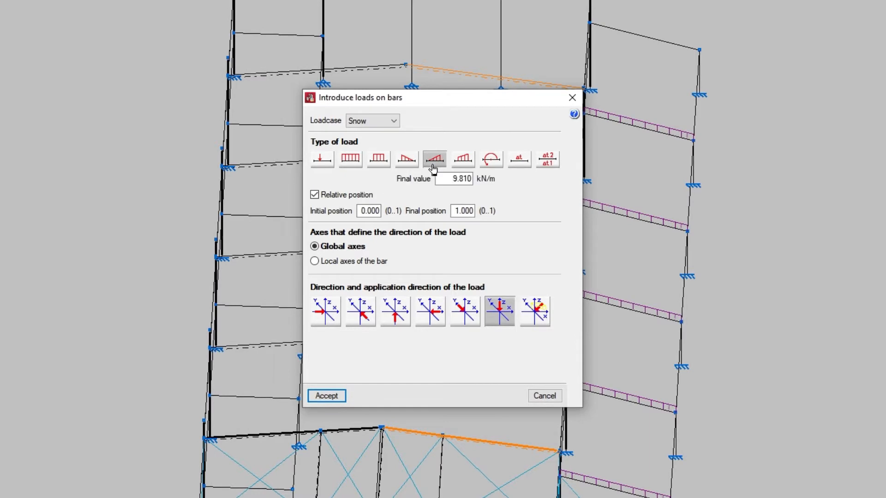
{"action": "left_click", "coordinate": [464, 167]}
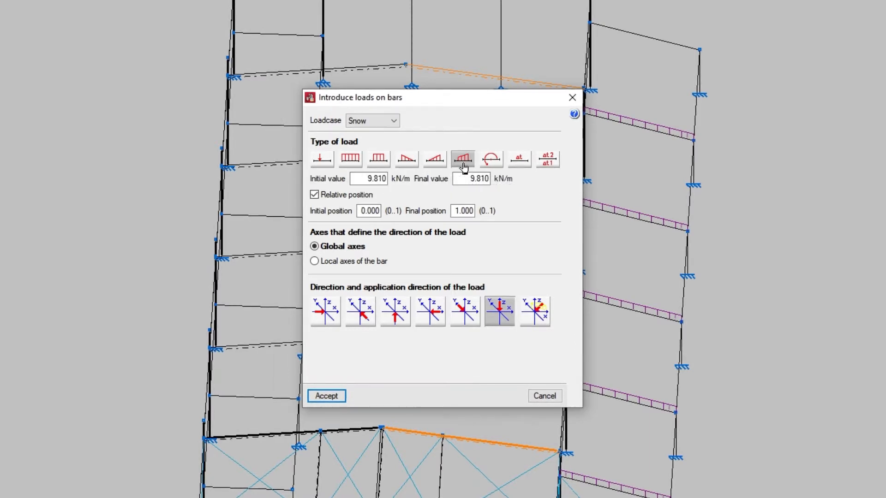
{"action": "left_click", "coordinate": [490, 166]}
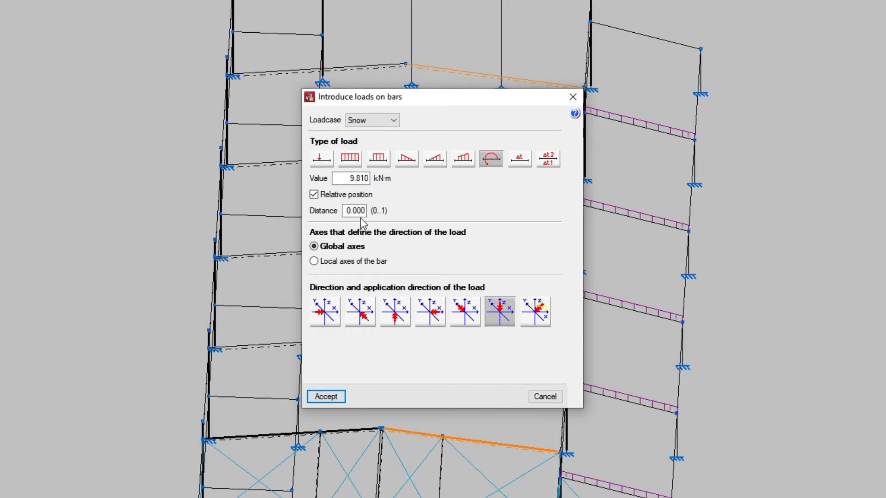
{"action": "left_click", "coordinate": [381, 165]}
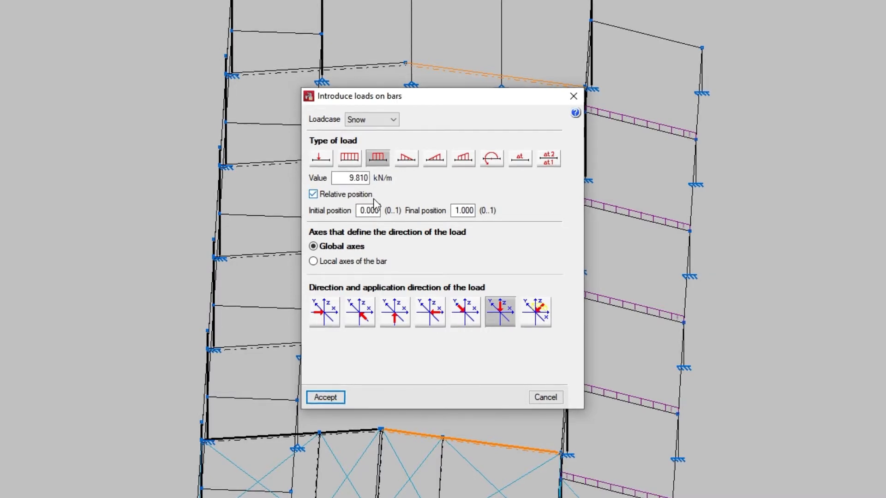
Examine the uniform temperature and temperature gradient load types, including both temperature values and the three gradient directions.
{"action": "left_click", "coordinate": [522, 161]}
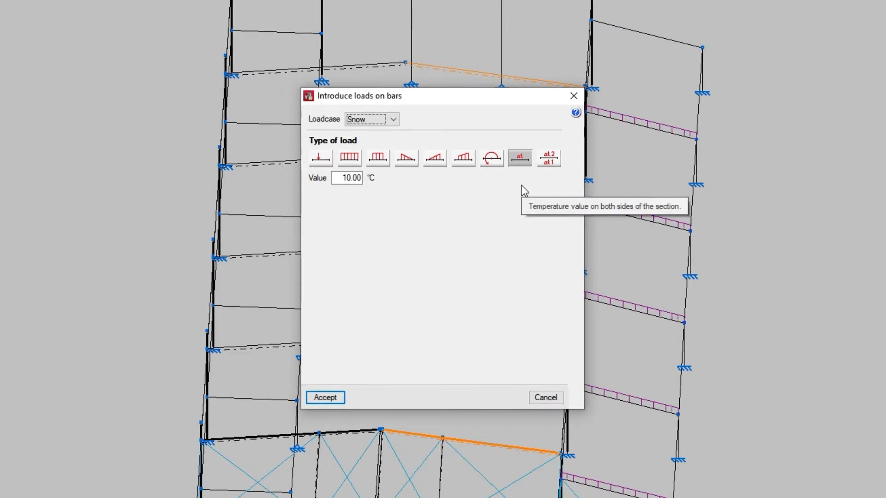
{"action": "left_click", "coordinate": [549, 159]}
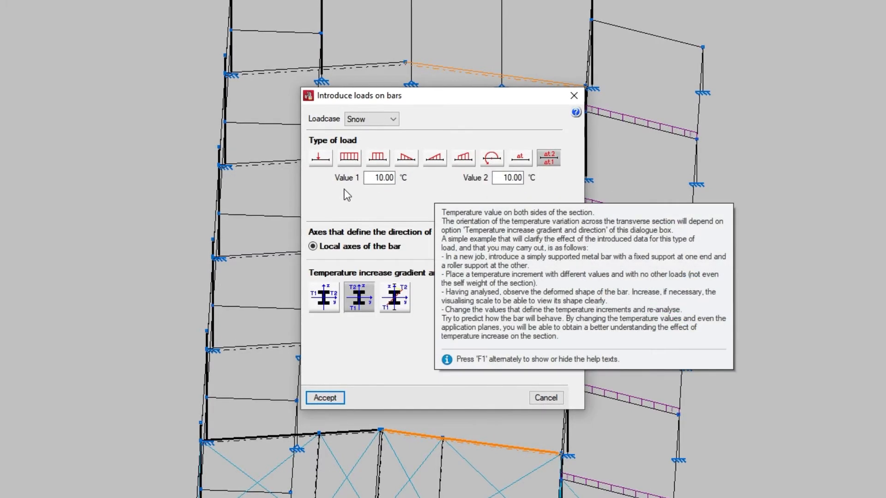
{"action": "left_click_drag", "start_coordinate": [367, 178], "coordinate": [397, 178]}
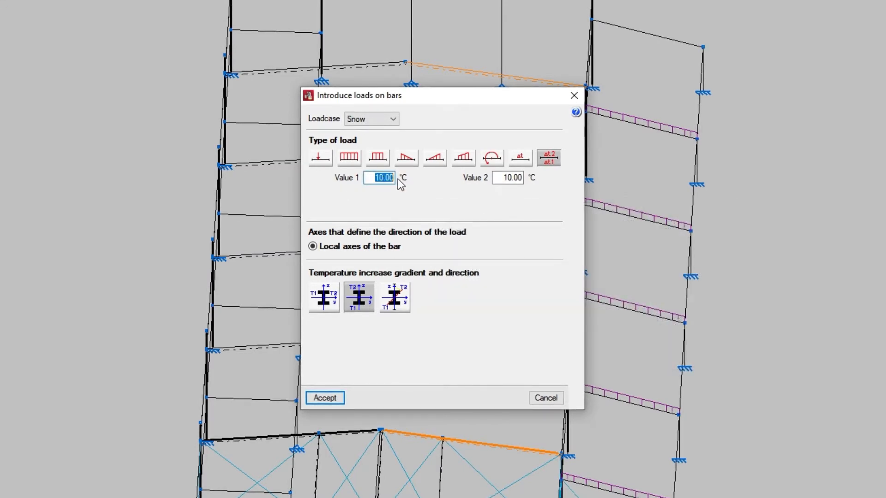
{"action": "left_click_drag", "start_coordinate": [502, 179], "coordinate": [533, 180]}
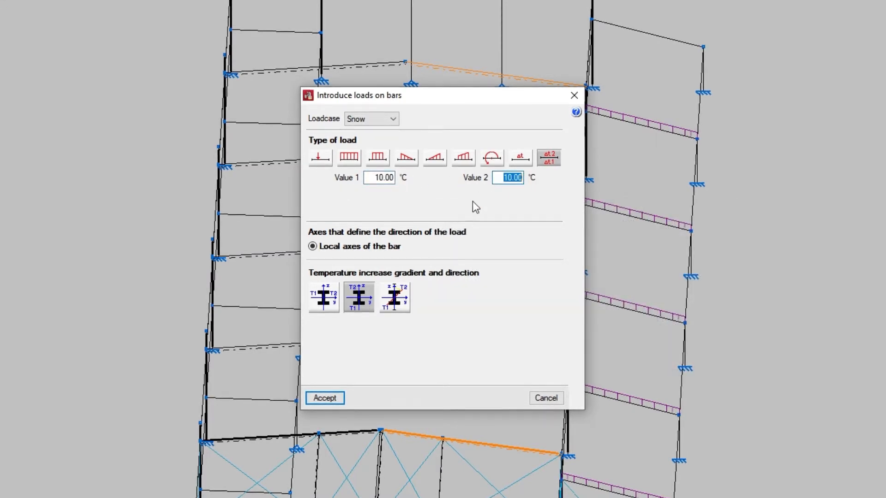
{"action": "left_click", "coordinate": [321, 313]}
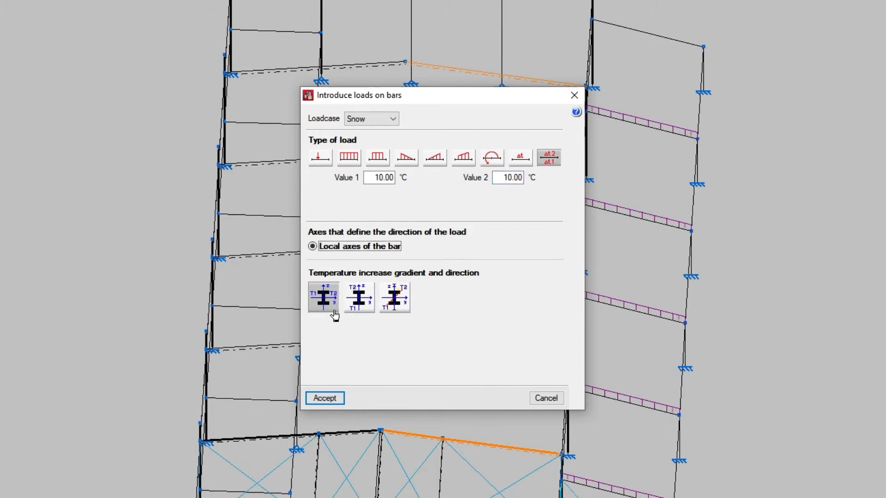
{"action": "left_click", "coordinate": [360, 311]}
{"action": "left_click", "coordinate": [396, 315]}
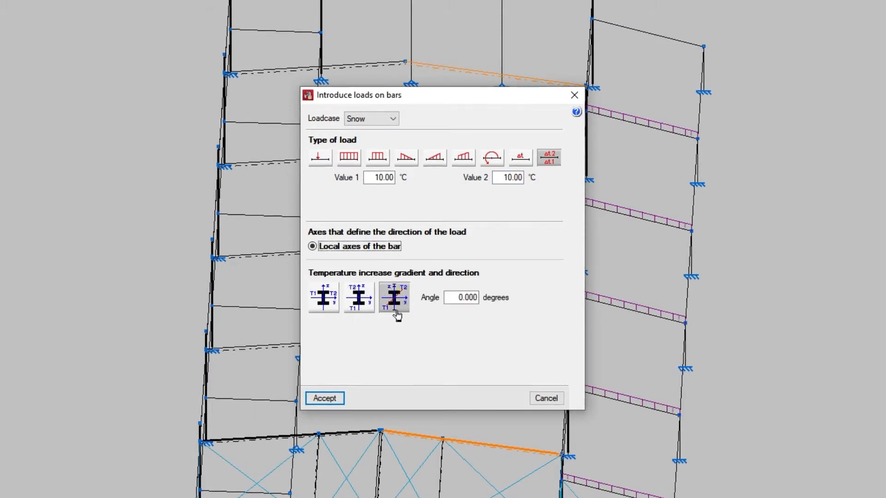
{"action": "mouse_move", "coordinate": [388, 211]}
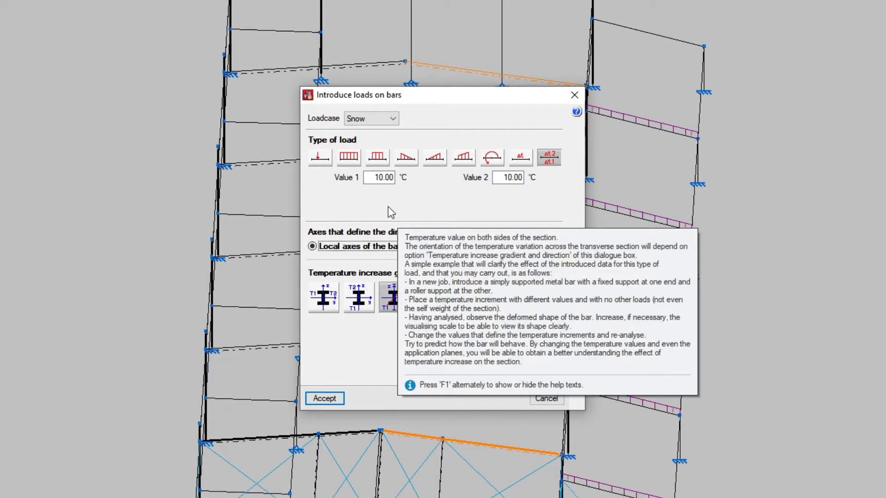
Define a uniform load of 1.962 kN/m with its direction referred to the global axes.
{"action": "left_click", "coordinate": [350, 161]}
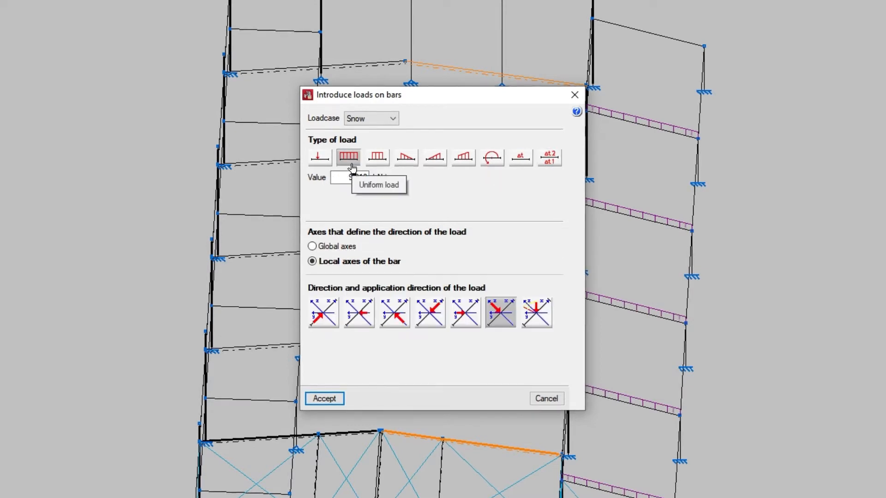
{"action": "left_click_drag", "start_coordinate": [347, 177], "coordinate": [388, 175]}
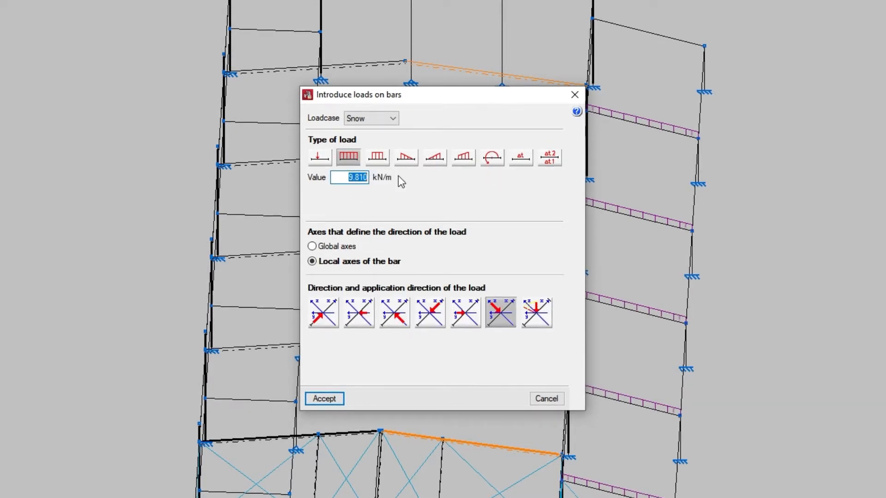
{"action": "type", "text": "1.9"}
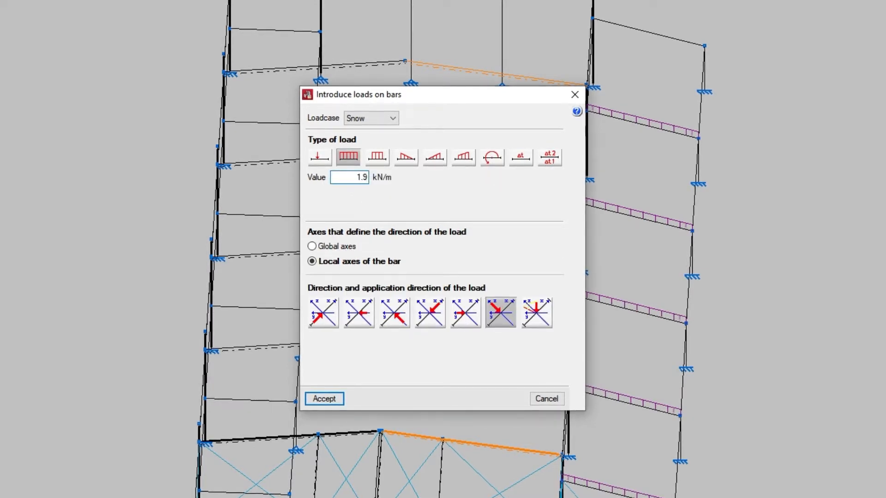
{"action": "type", "text": "62"}
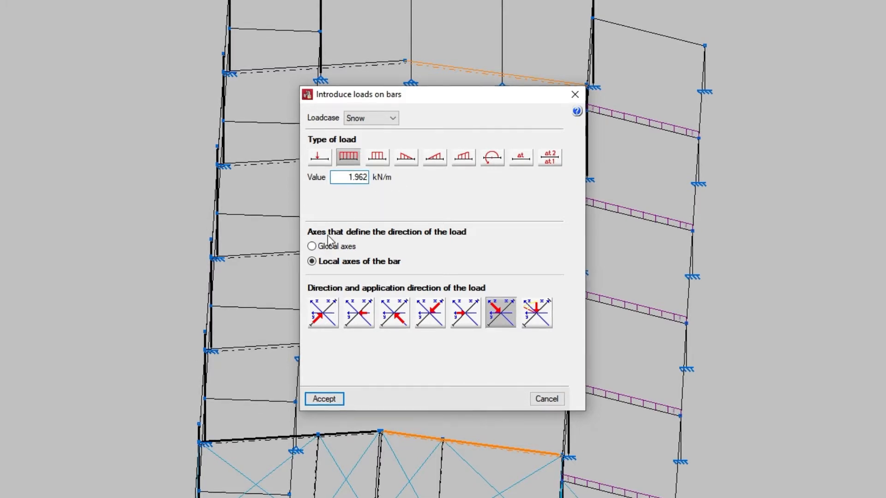
{"action": "left_click", "coordinate": [312, 247]}
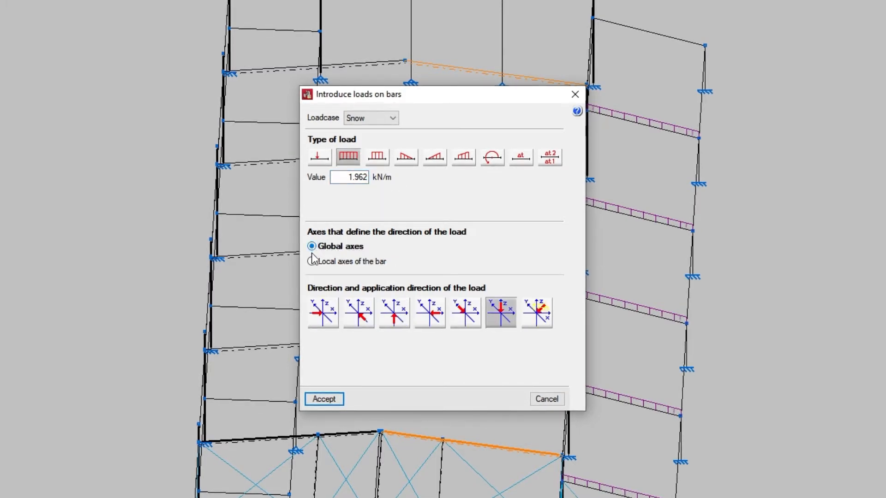
{"action": "left_click", "coordinate": [313, 262]}
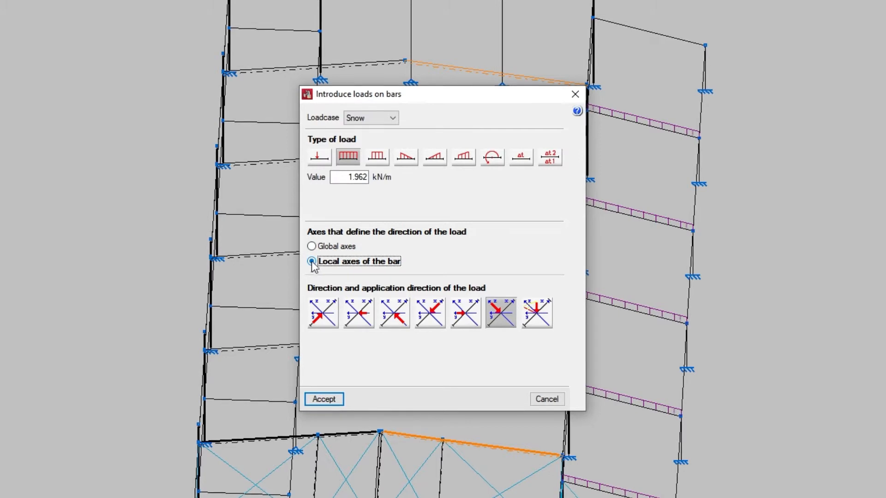
{"action": "left_click", "coordinate": [313, 247]}
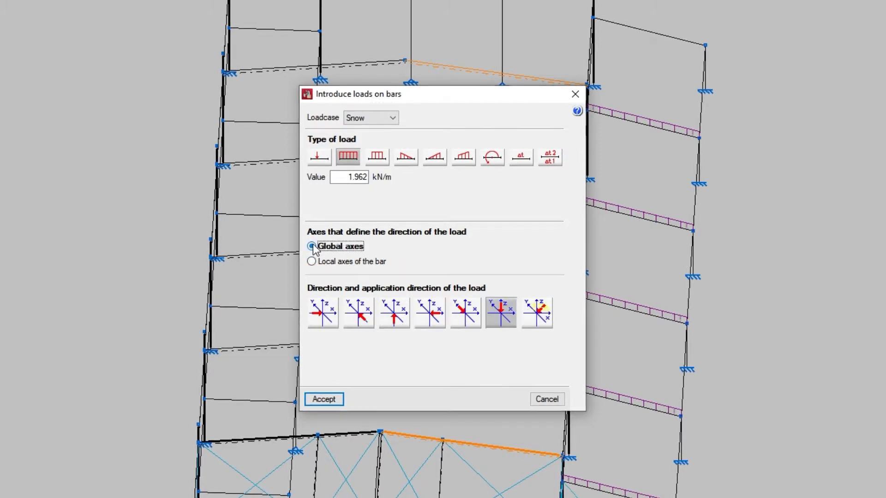
Examine the available global-axis load directions, including the custom direction defined by an X, Y, Z vector.
{"action": "left_click", "coordinate": [318, 322]}
{"action": "left_click", "coordinate": [359, 325]}
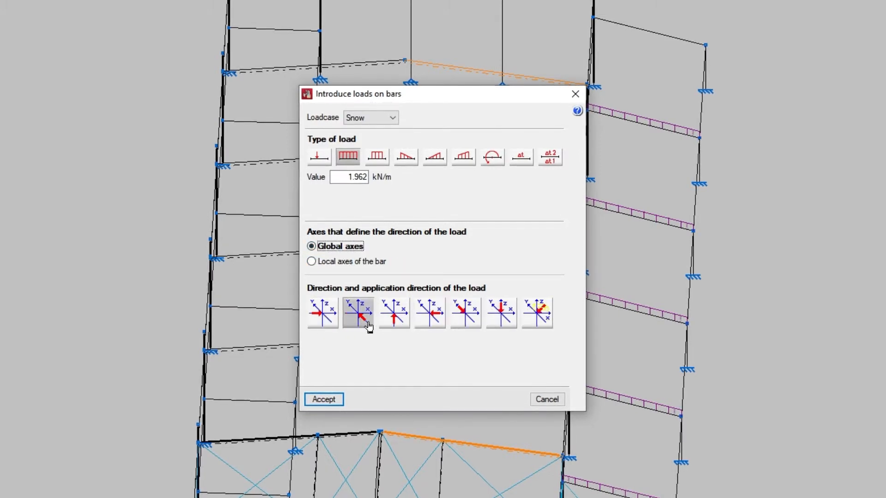
{"action": "left_click", "coordinate": [392, 327]}
{"action": "left_click", "coordinate": [426, 327]}
{"action": "left_click", "coordinate": [464, 327]}
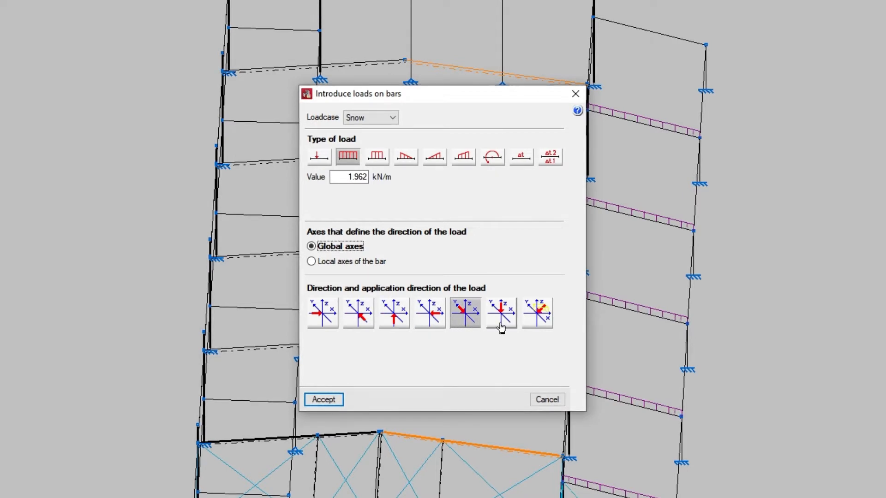
{"action": "left_click", "coordinate": [501, 326]}
{"action": "left_click", "coordinate": [537, 327]}
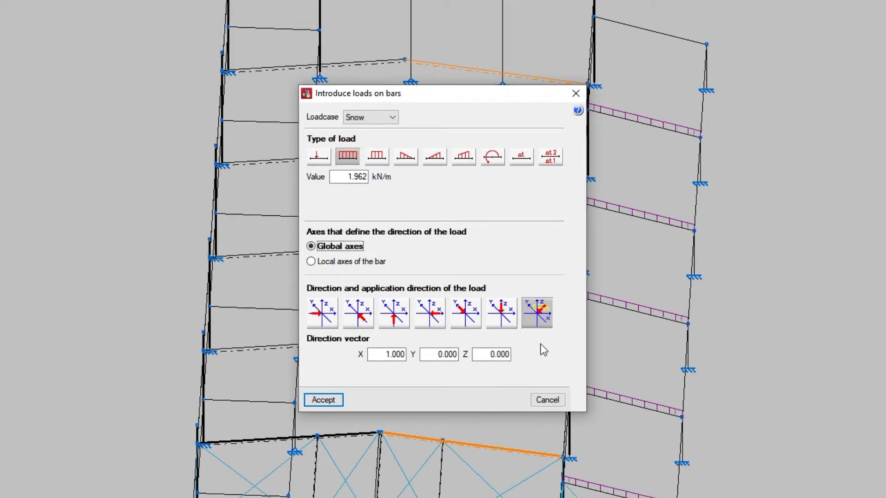
Direct the 1.962 kN/m snow load vertically downward, apply it to the selected rafters and inspect the loaded roof slope.
{"action": "left_click", "coordinate": [510, 326]}
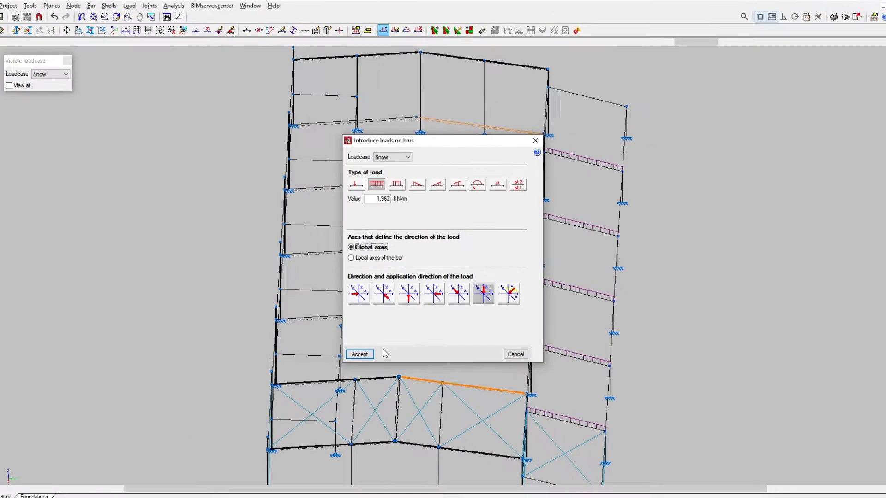
{"action": "left_click", "coordinate": [323, 400]}
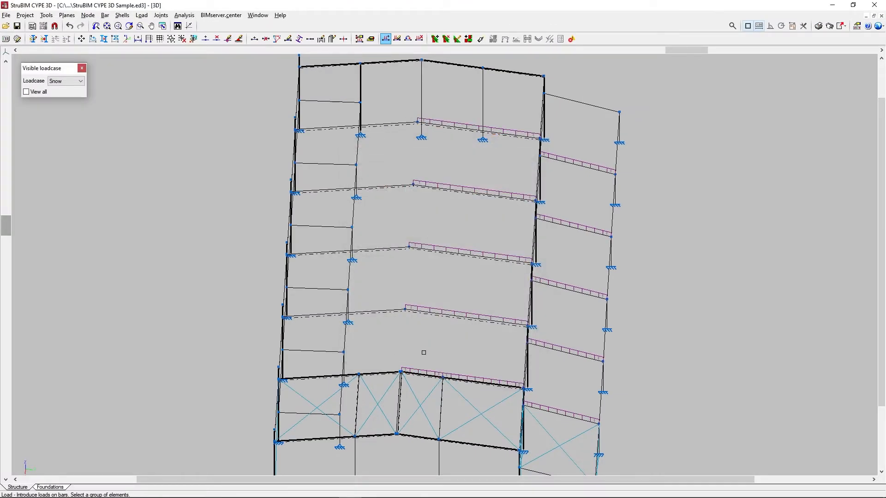
{"action": "scroll", "coordinate": [471, 358], "scroll_direction": "up", "scroll_amount": 5}
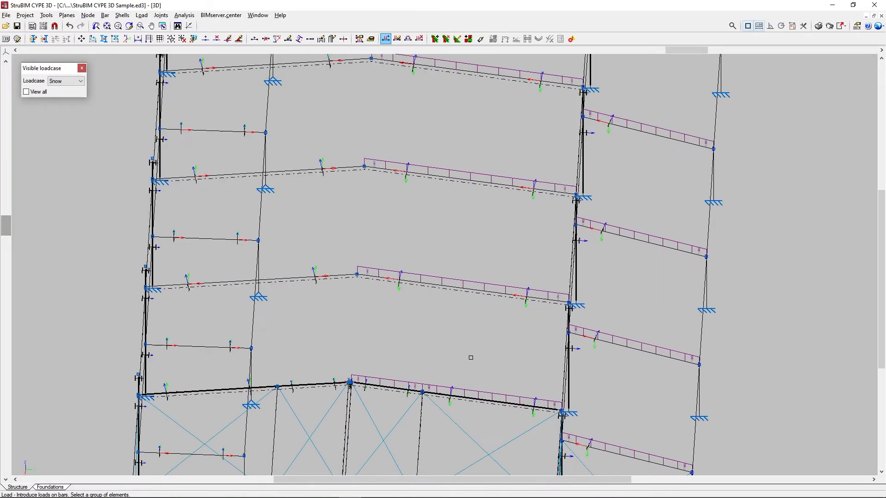
{"action": "scroll", "coordinate": [476, 358], "scroll_direction": "up", "scroll_amount": 2}
{"action": "middle_click_drag", "start_coordinate": [506, 358], "coordinate": [411, 330], "text": "shift"}
{"action": "middle_click_drag", "start_coordinate": [522, 235], "coordinate": [534, 378]}
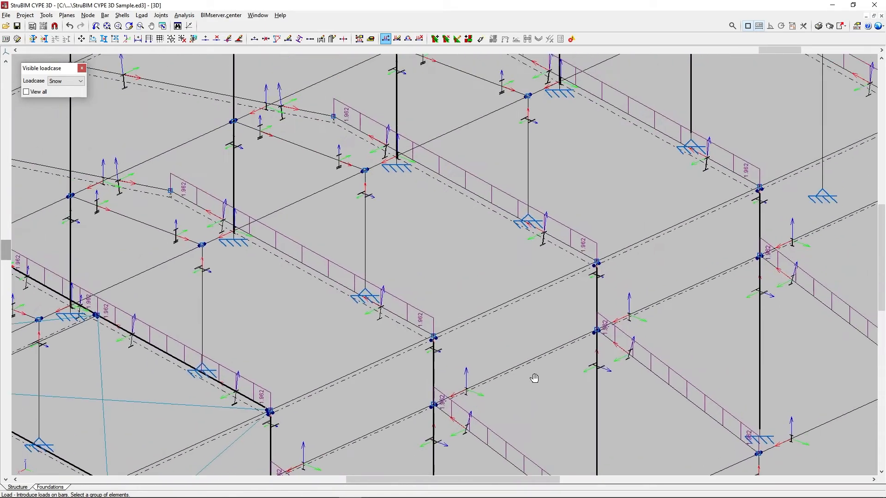
{"action": "middle_click_drag", "start_coordinate": [619, 220], "coordinate": [379, 365]}
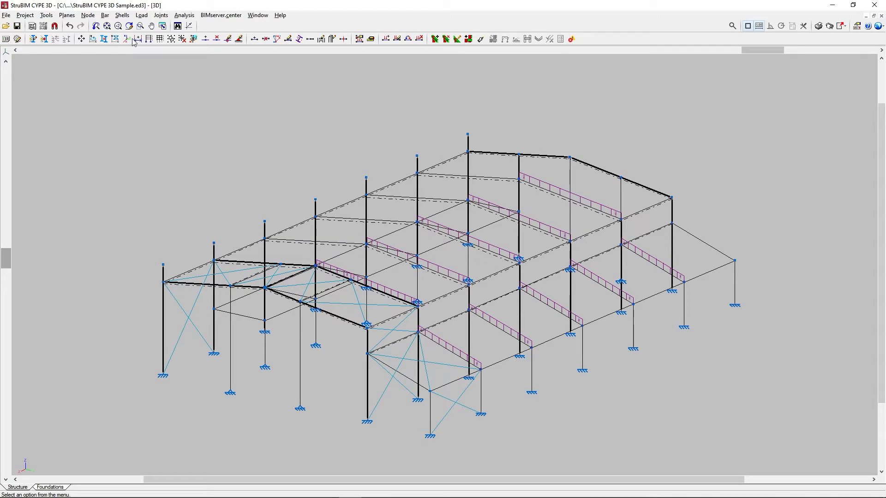
Select the five lean-to bar loads in the Snow loadcase for editing and review their load description, including the value.
{"action": "left_click", "coordinate": [143, 16]}
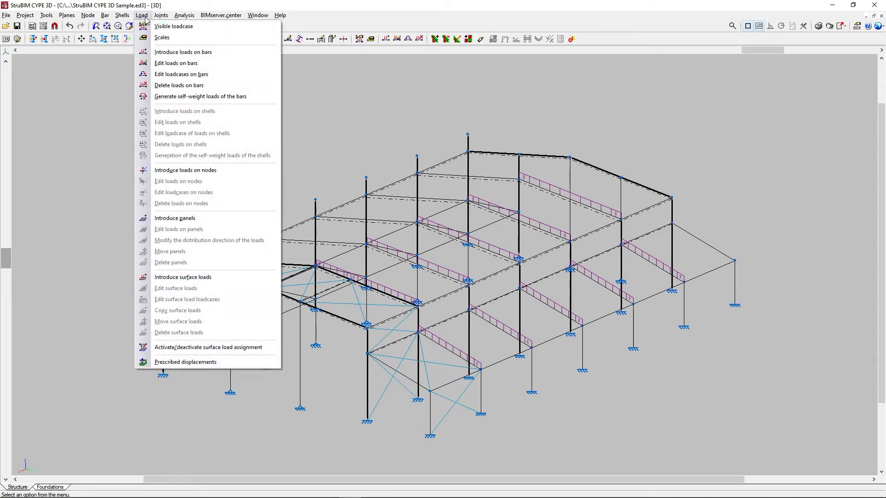
{"action": "left_click", "coordinate": [153, 65]}
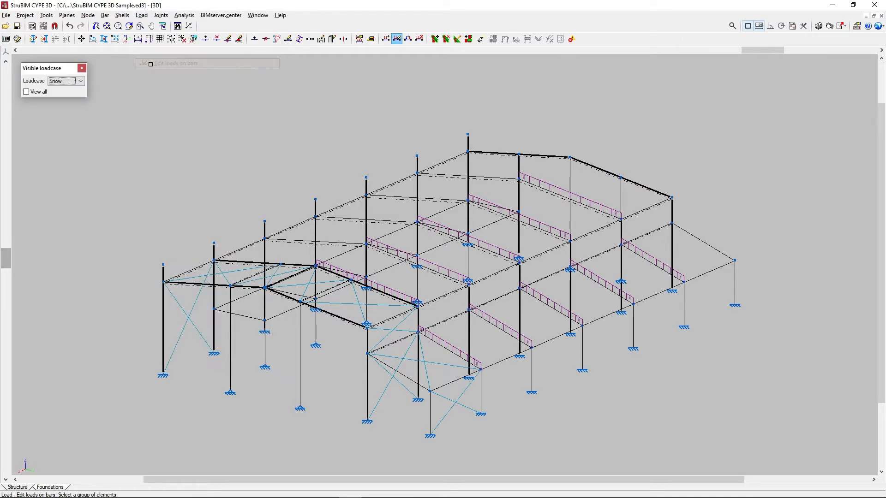
{"action": "left_click", "coordinate": [81, 81]}
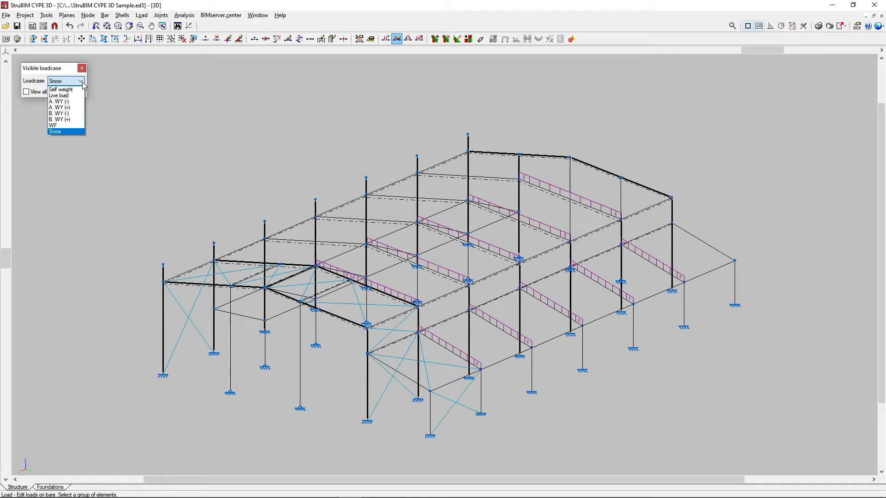
{"action": "left_click", "coordinate": [82, 81]}
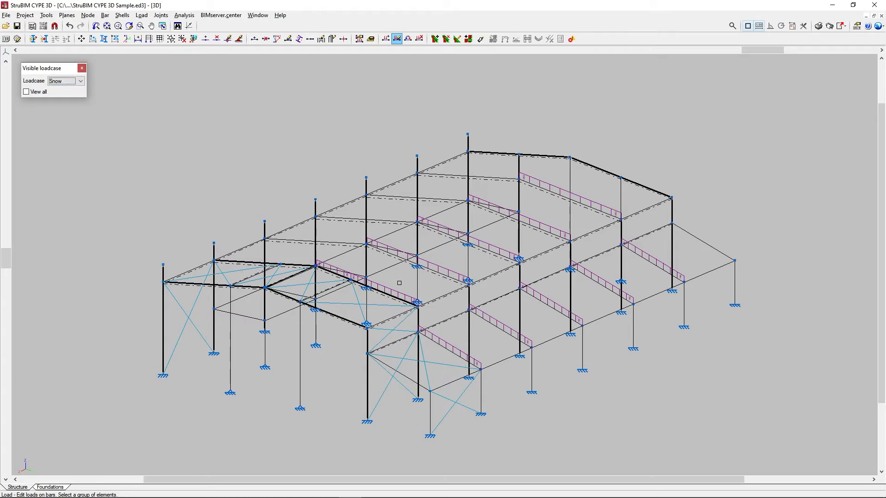
{"action": "middle_click_drag", "start_coordinate": [399, 283], "coordinate": [481, 293], "text": "shift"}
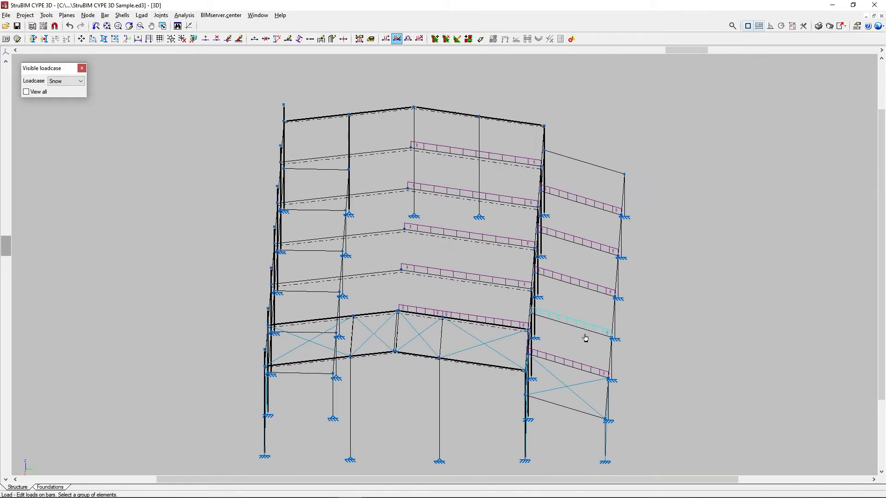
{"action": "left_click", "coordinate": [582, 358]}
{"action": "left_click", "coordinate": [581, 336]}
{"action": "left_click", "coordinate": [583, 285]}
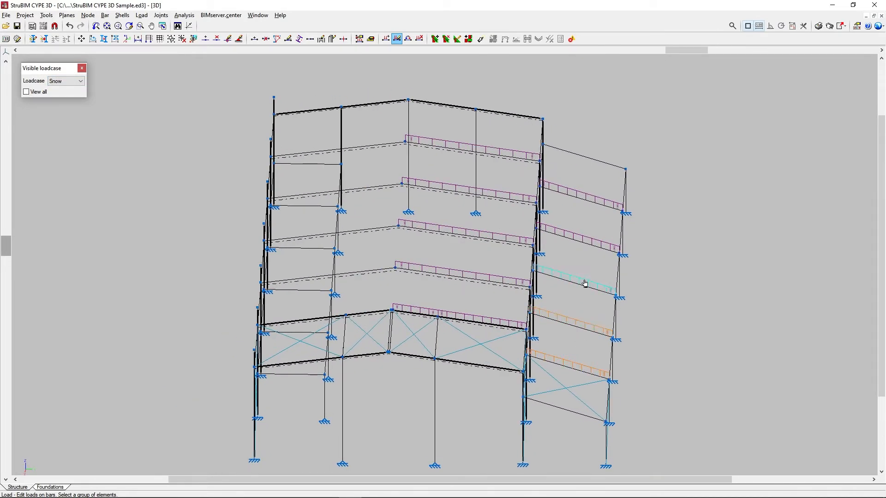
{"action": "left_click", "coordinate": [584, 244]}
{"action": "left_click", "coordinate": [584, 201]}
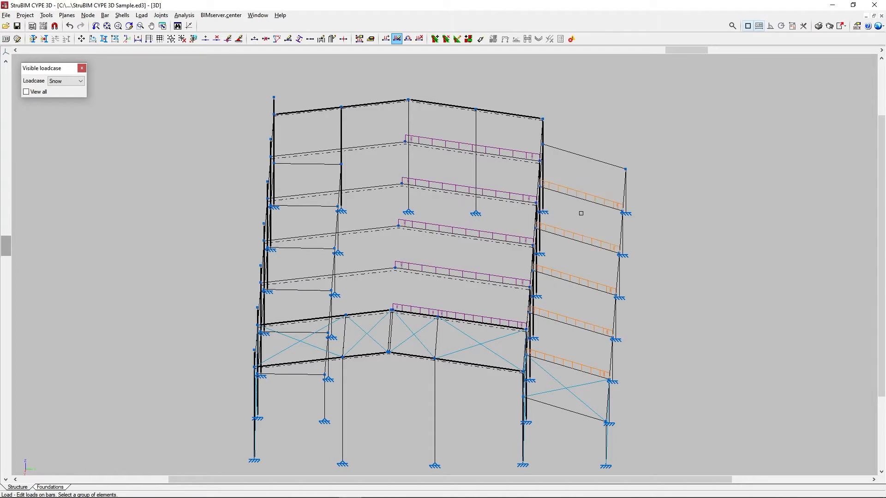
{"action": "right_click", "coordinate": [581, 218]}
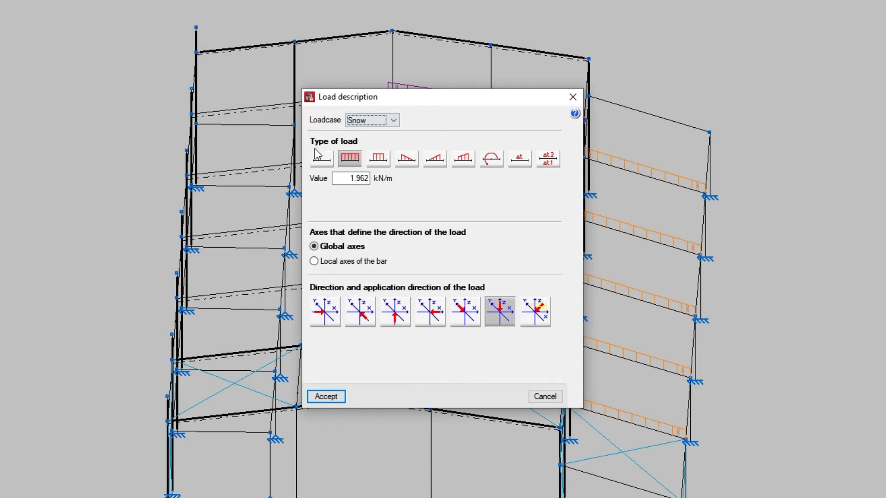
{"action": "double_click", "coordinate": [358, 178]}
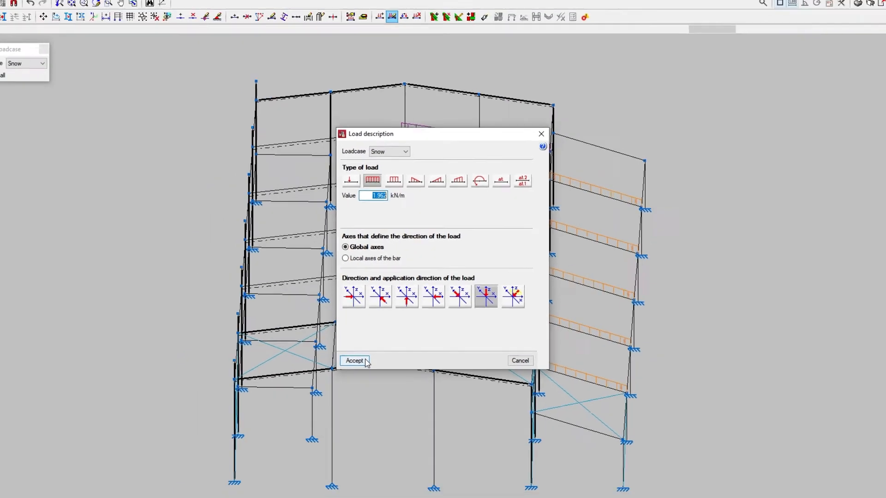
{"action": "left_click", "coordinate": [356, 360]}
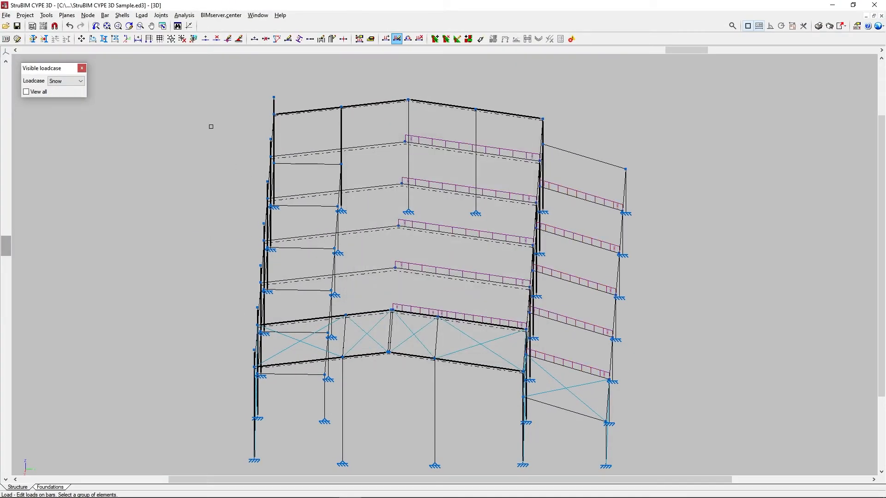
Reassign the three lean-to bar loads nearest the front braced bay from Snow to the Live load loadcase.
{"action": "left_click", "coordinate": [142, 15]}
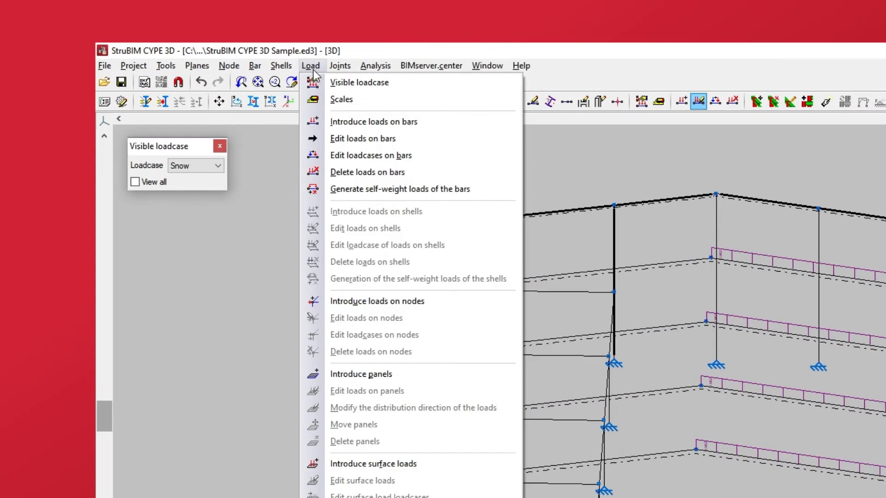
{"action": "left_click", "coordinate": [323, 156]}
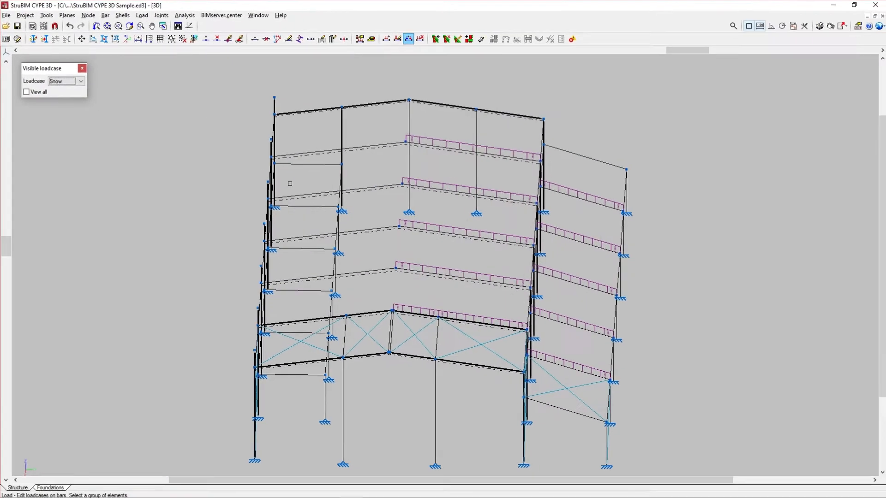
{"action": "left_click", "coordinate": [567, 363]}
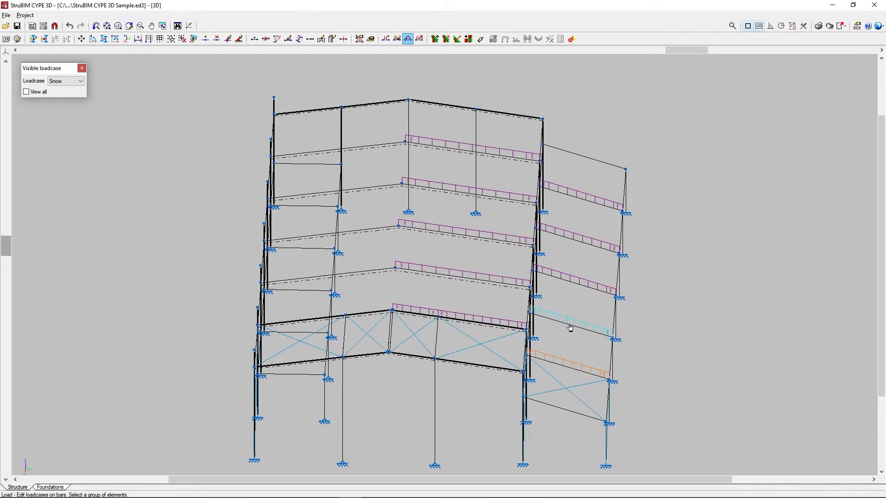
{"action": "left_click", "coordinate": [569, 323]}
{"action": "left_click", "coordinate": [577, 285]}
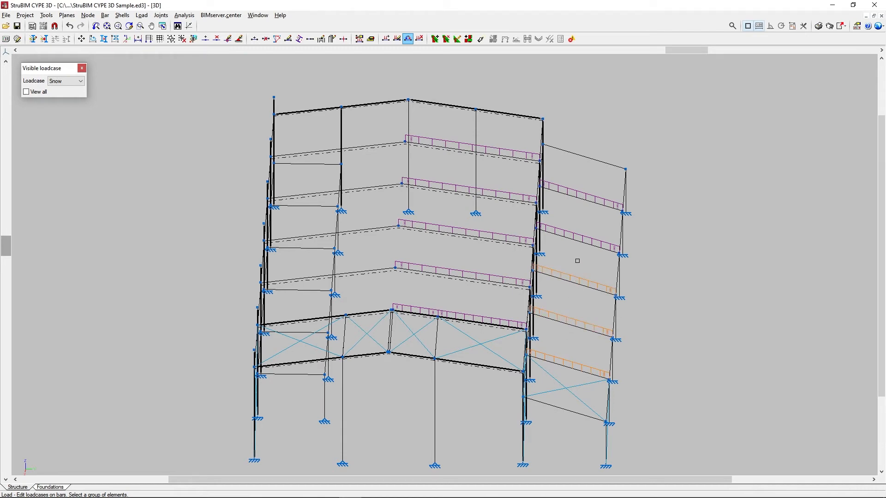
{"action": "right_click", "coordinate": [578, 261]}
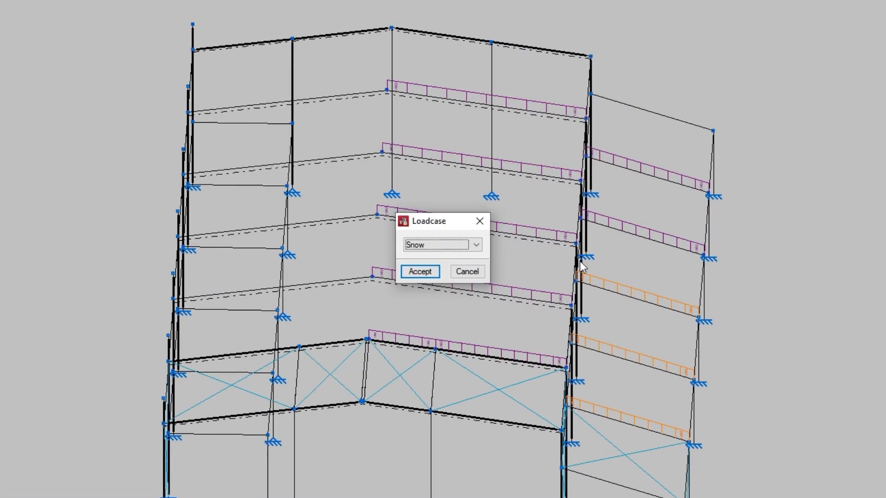
{"action": "left_click", "coordinate": [476, 245]}
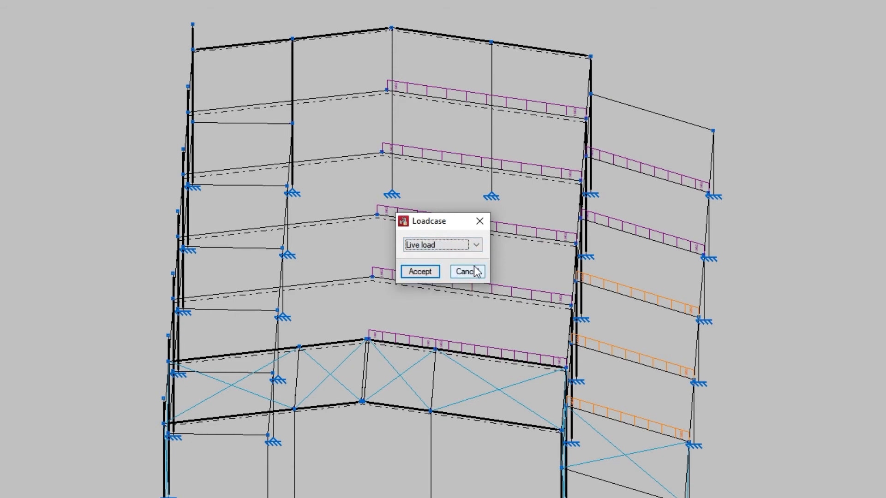
{"action": "left_click", "coordinate": [437, 272]}
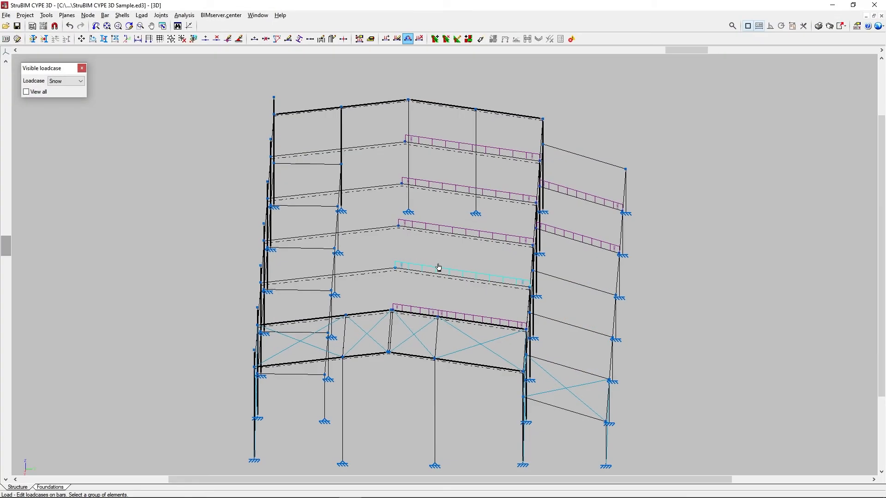
Show the Live load loadcase and delete the three uniform loads on the lean-to bars.
{"action": "left_click", "coordinate": [83, 81]}
{"action": "left_click", "coordinate": [64, 131]}
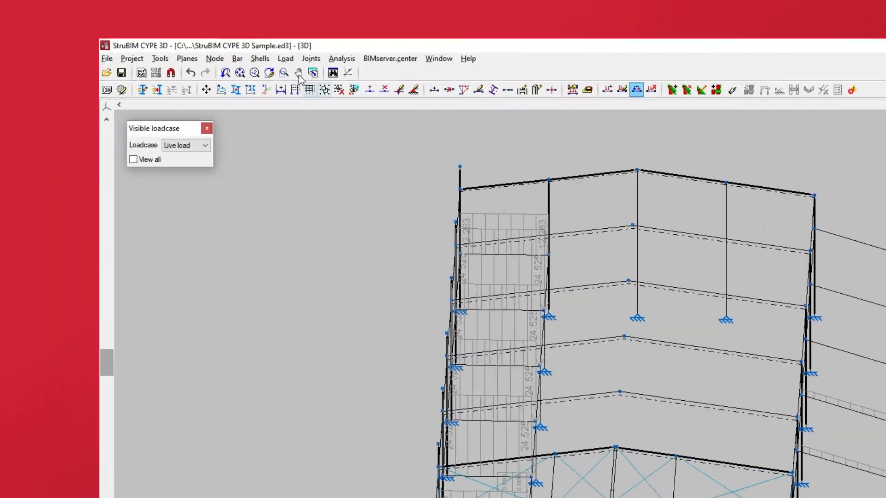
{"action": "left_click", "coordinate": [141, 15]}
{"action": "left_click", "coordinate": [323, 164]}
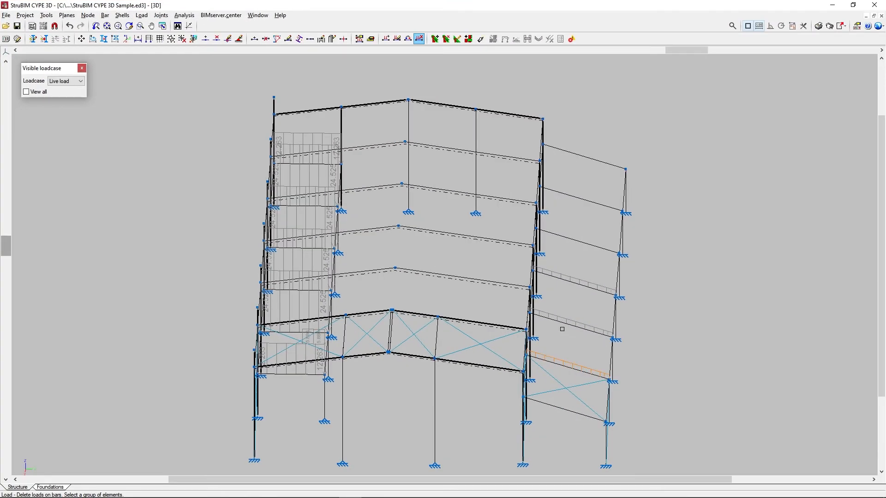
{"action": "left_click", "coordinate": [576, 279]}
{"action": "right_click", "coordinate": [576, 261]}
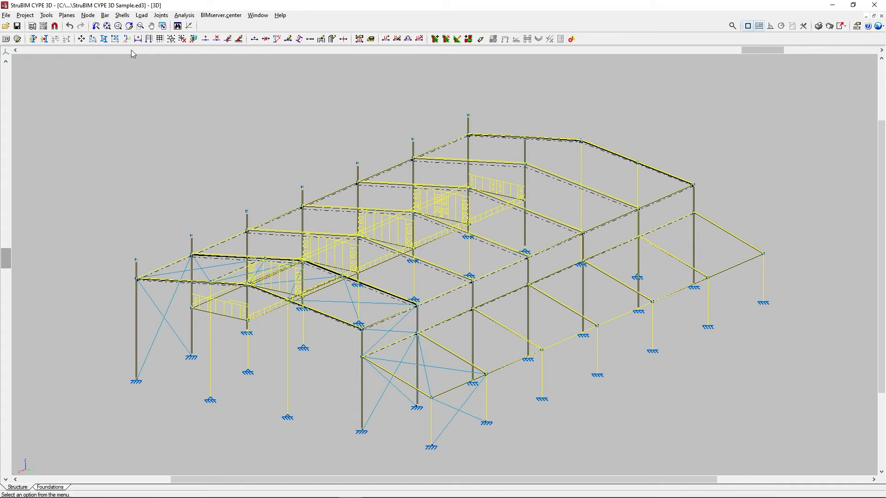
Deactivate self-weight load generation on the seven sloping lean-to bars.
{"action": "left_click", "coordinate": [143, 15]}
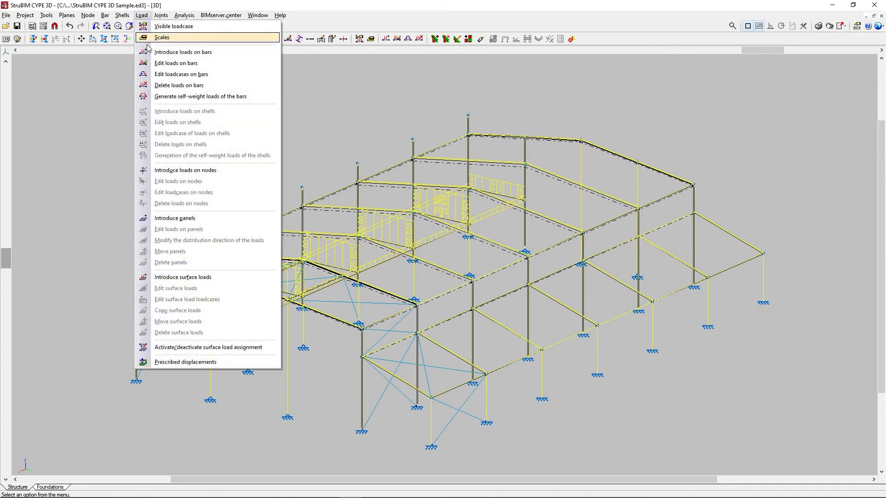
{"action": "left_click", "coordinate": [151, 97]}
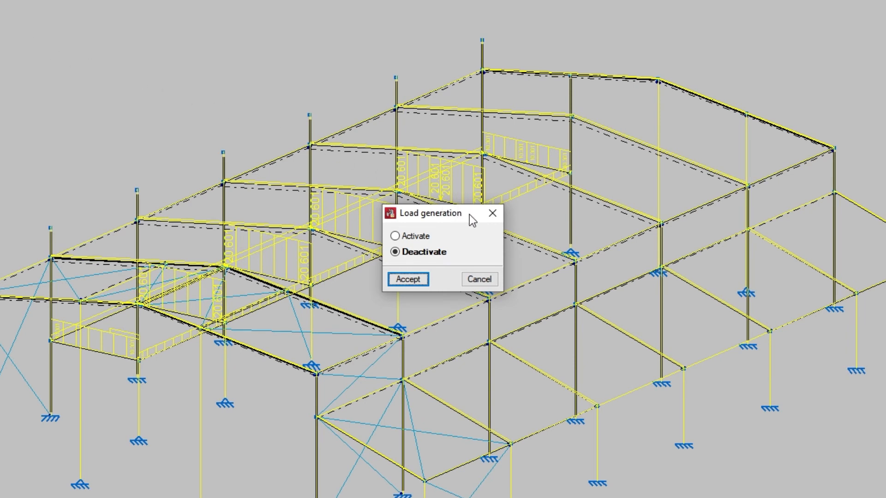
{"action": "left_click", "coordinate": [395, 236]}
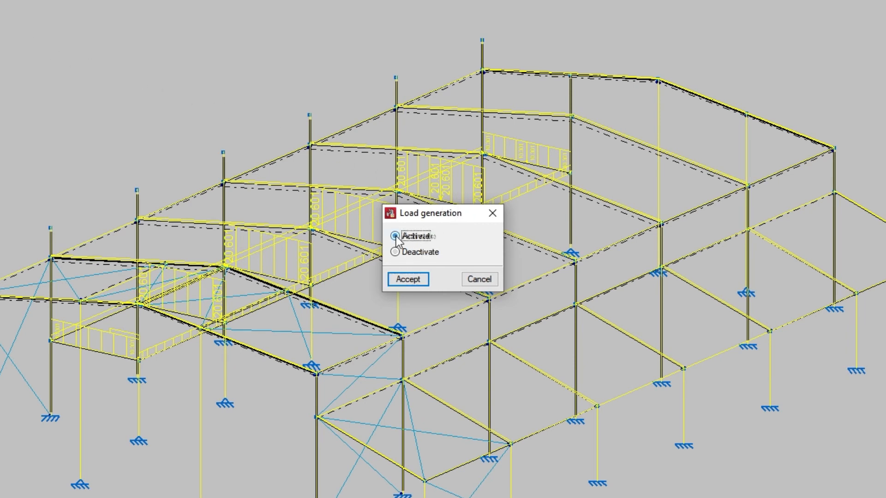
{"action": "left_click", "coordinate": [397, 253]}
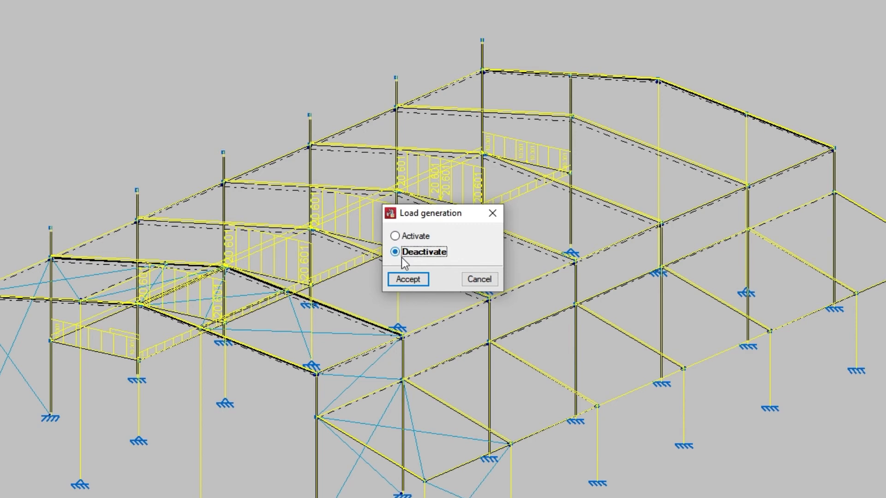
{"action": "left_click", "coordinate": [425, 280]}
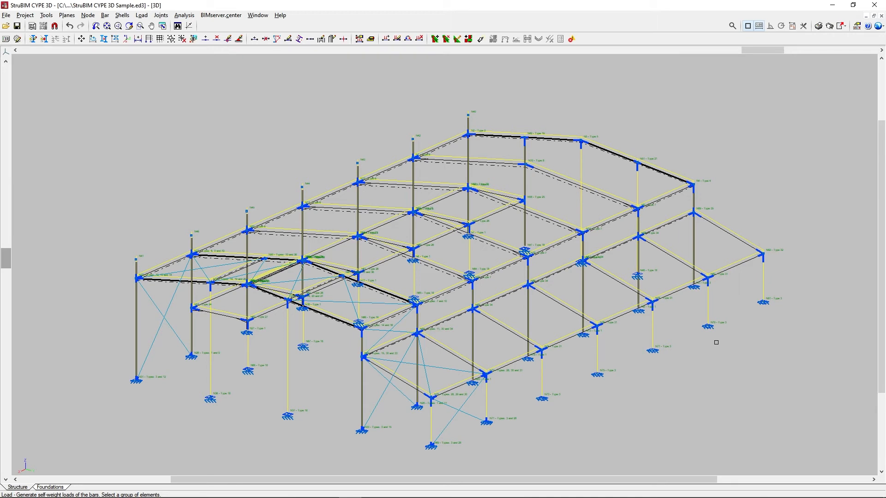
{"action": "left_click", "coordinate": [733, 236]}
{"action": "left_click", "coordinate": [687, 264]}
{"action": "left_click", "coordinate": [635, 290]}
{"action": "left_click", "coordinate": [567, 310]}
{"action": "left_click", "coordinate": [506, 335]}
{"action": "left_click", "coordinate": [452, 354]}
{"action": "left_click", "coordinate": [407, 383]}
{"action": "right_click", "coordinate": [688, 388]}
{"action": "right_click", "coordinate": [723, 252]}
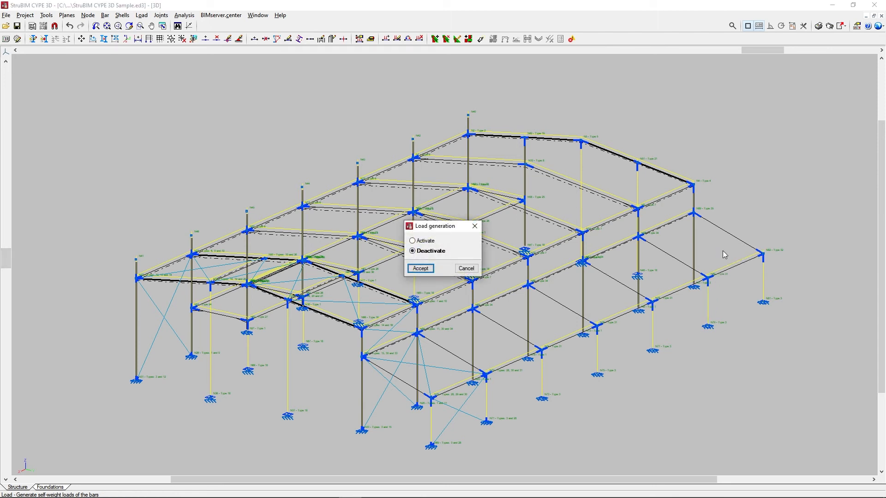
Reactivate self-weight load generation on the seven sloping lean-to bars and close the load generation options.
{"action": "left_click", "coordinate": [418, 241]}
{"action": "left_click", "coordinate": [428, 270]}
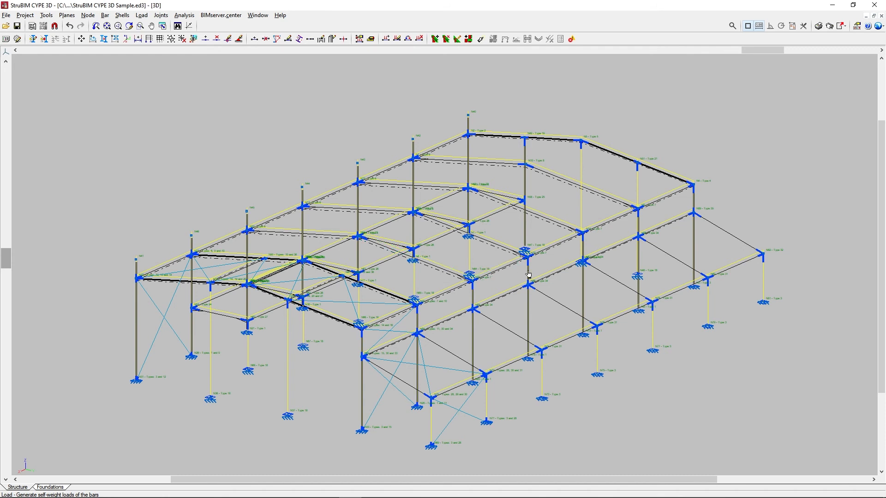
{"action": "left_click", "coordinate": [688, 272]}
{"action": "left_click", "coordinate": [624, 290]}
{"action": "left_click", "coordinate": [571, 311]}
{"action": "left_click", "coordinate": [514, 333]}
{"action": "left_click", "coordinate": [455, 356]}
{"action": "left_click", "coordinate": [407, 383]}
{"action": "right_click", "coordinate": [407, 373]}
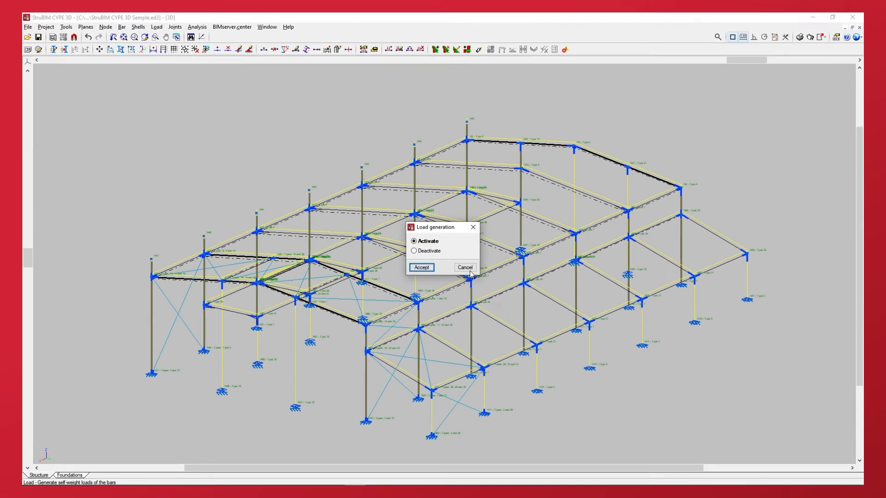
{"action": "left_click", "coordinate": [463, 267]}
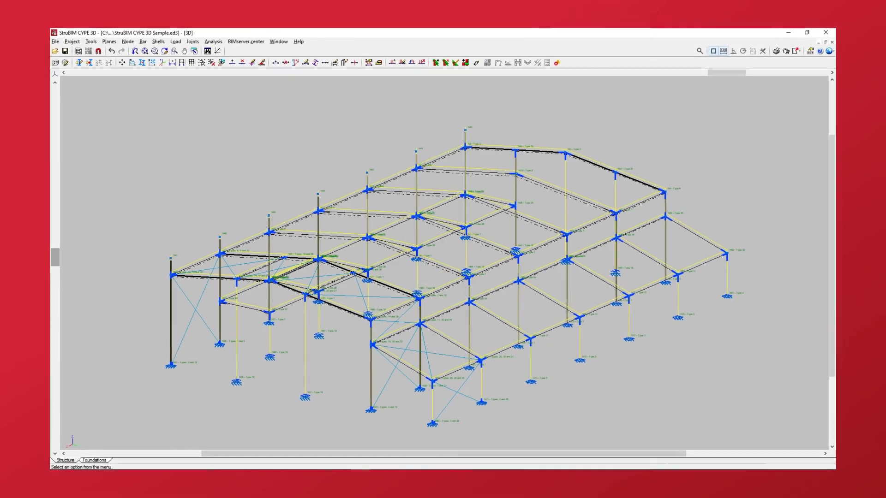